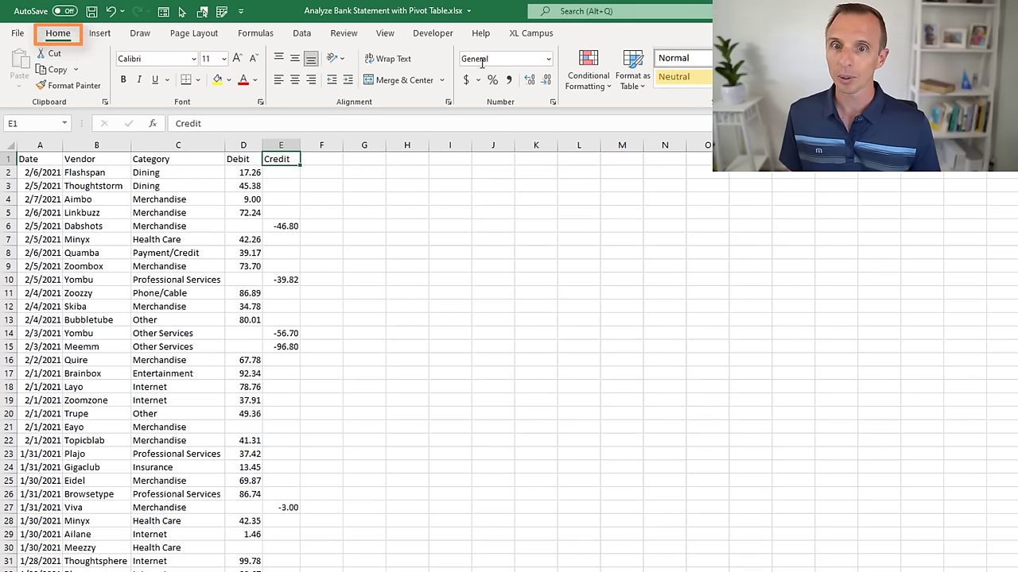
Format the A1:E82 bank data as a light-style table with headers, creating Table1
left_click(633, 83)
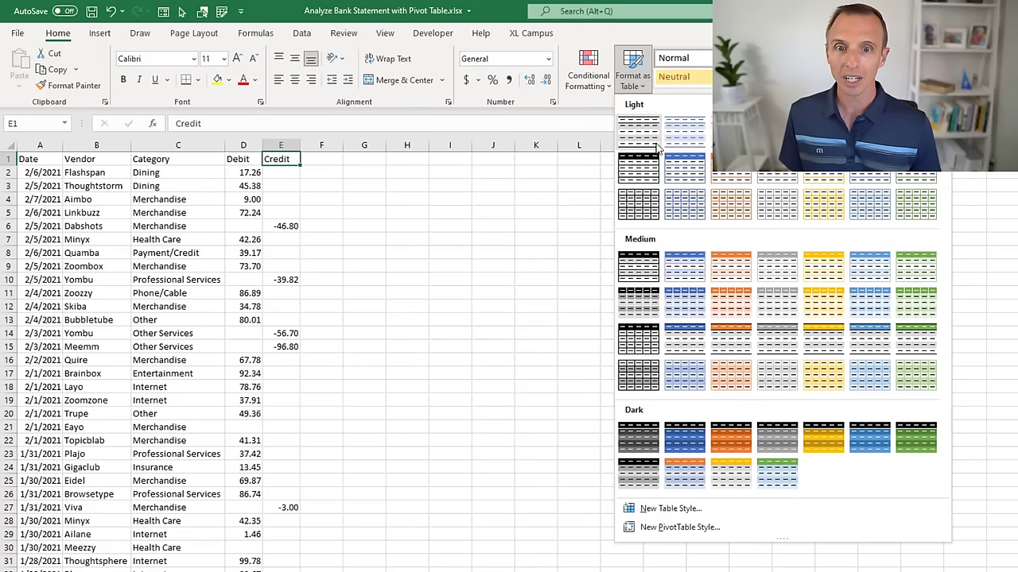
left_click(680, 173)
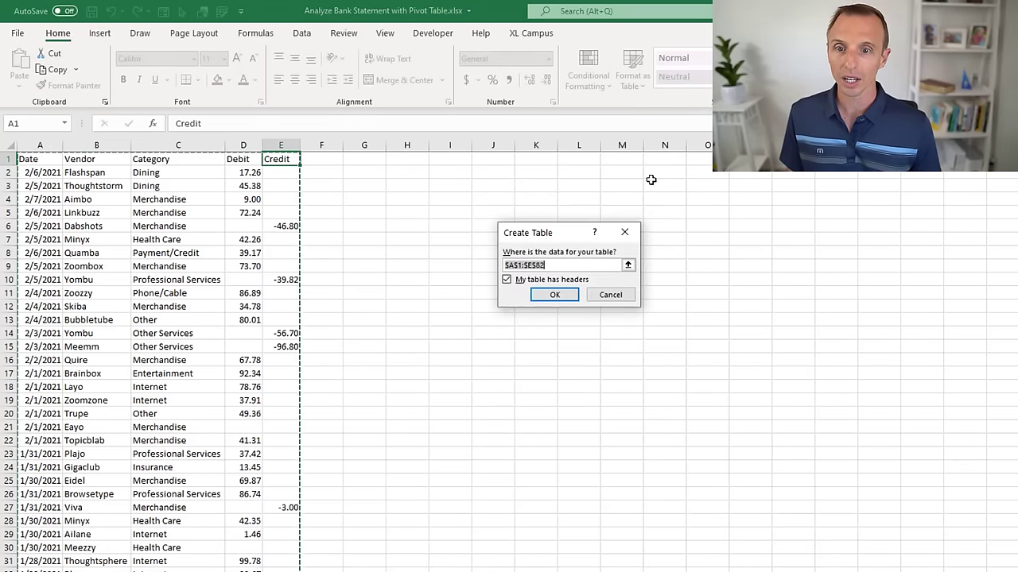
left_click(551, 295)
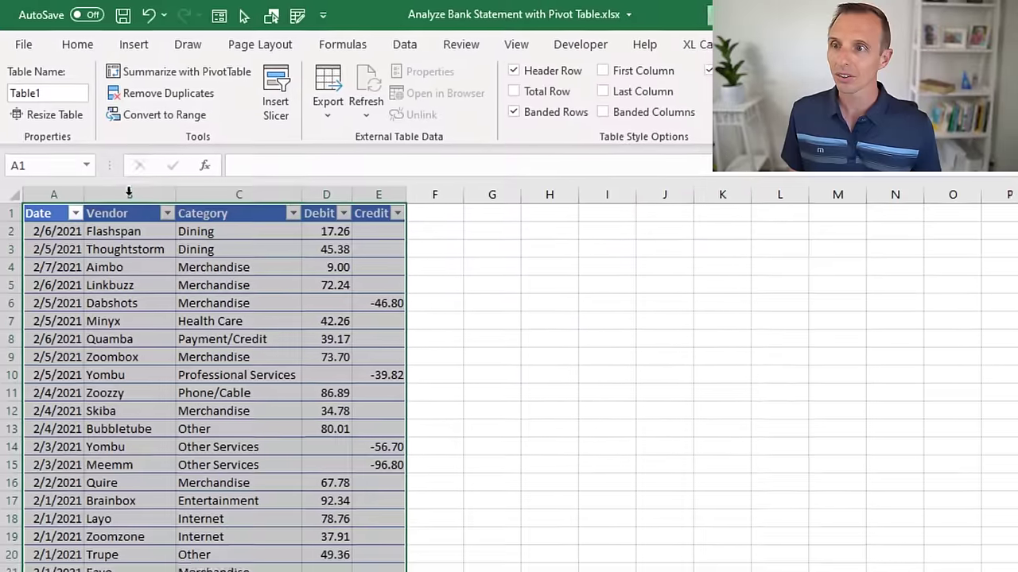
Create a PivotTable on a new sheet with Category as rows and summed Debit and Credit values
left_click(157, 77)
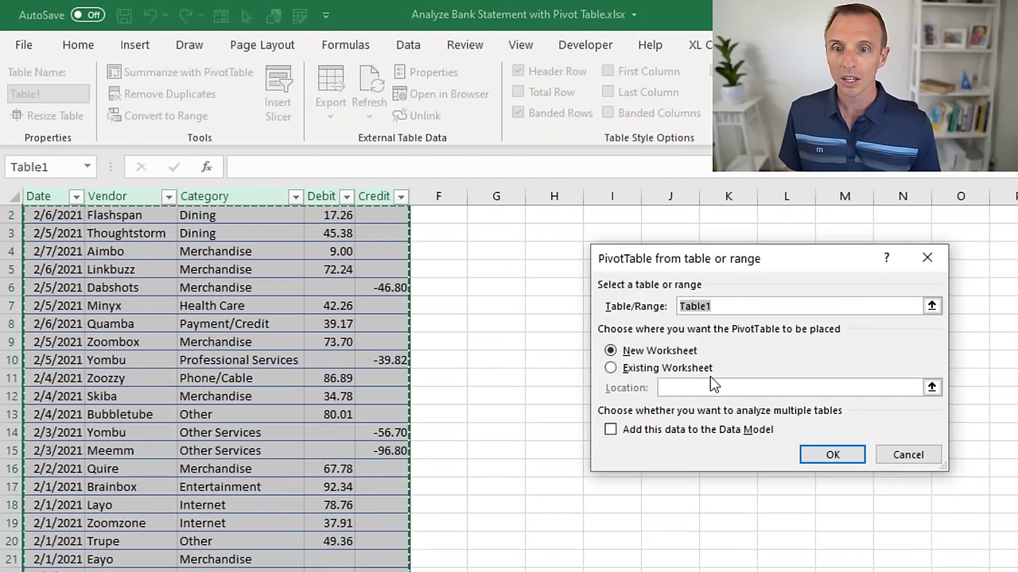
left_click(833, 456)
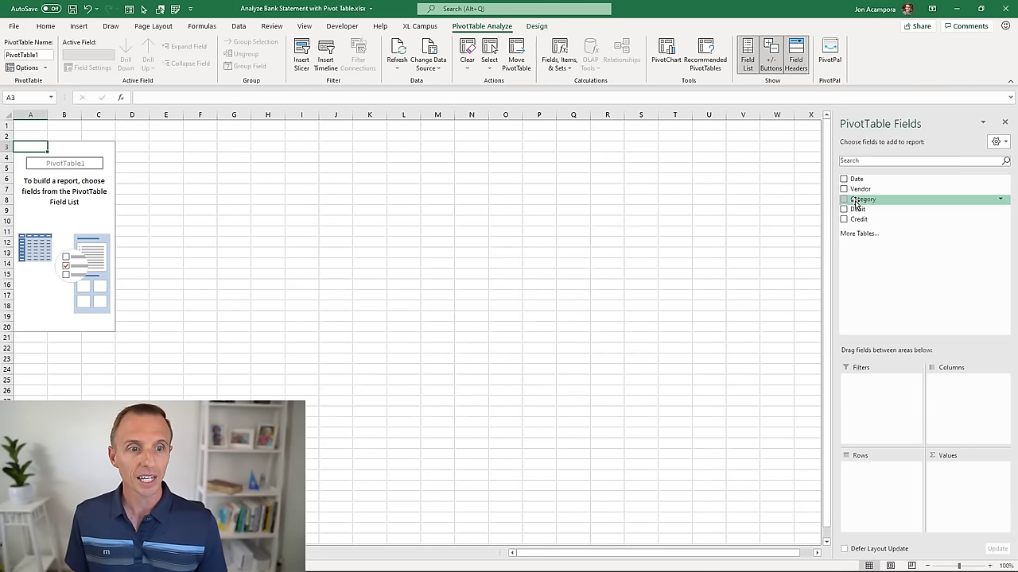
left_click_drag(854, 199, 879, 470)
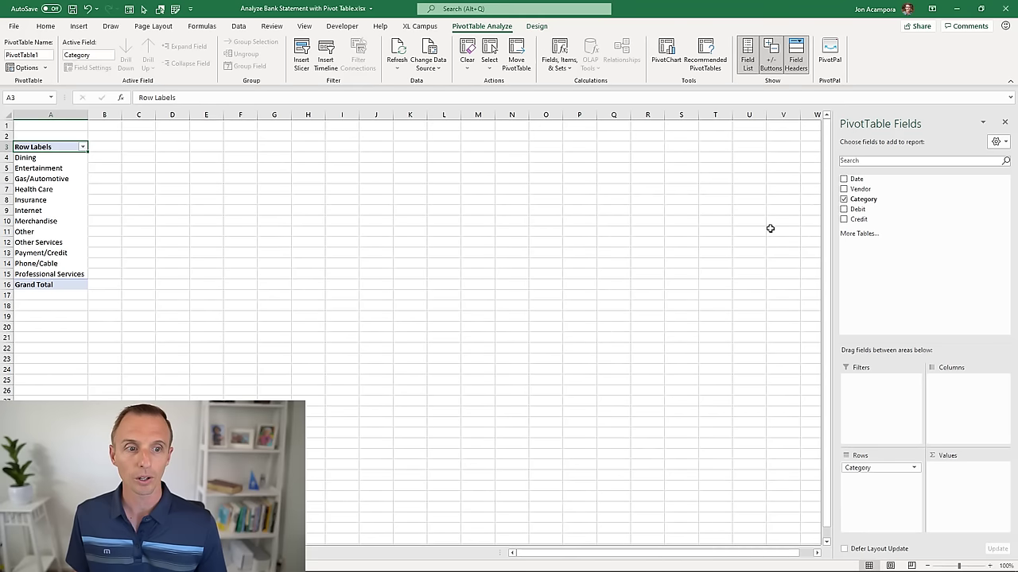
left_click_drag(852, 209, 950, 470)
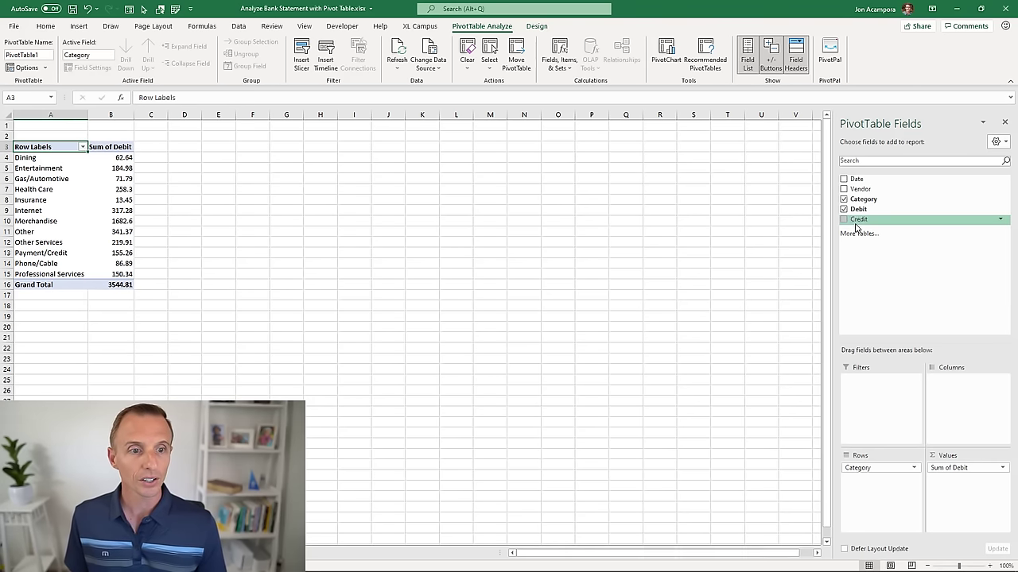
left_click_drag(856, 220, 953, 482)
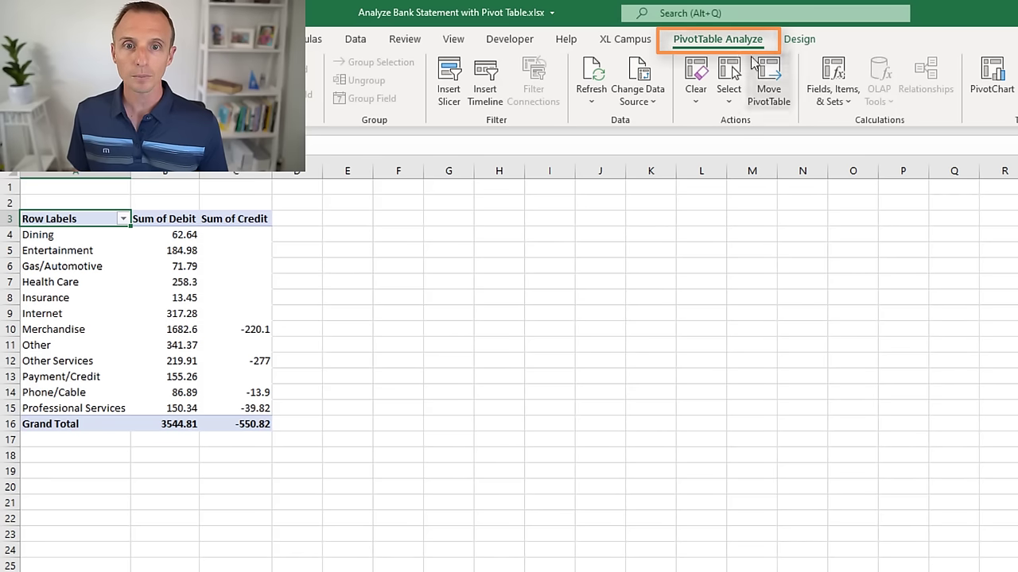
Add a calculated field named Total with formula =Debit+Credit to the PivotTable
left_click(830, 106)
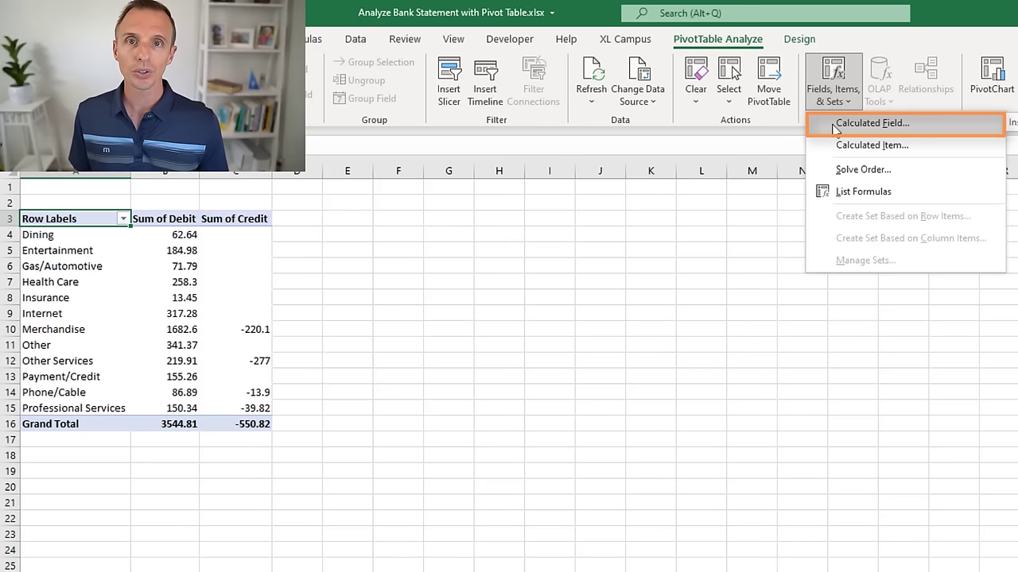
left_click(833, 126)
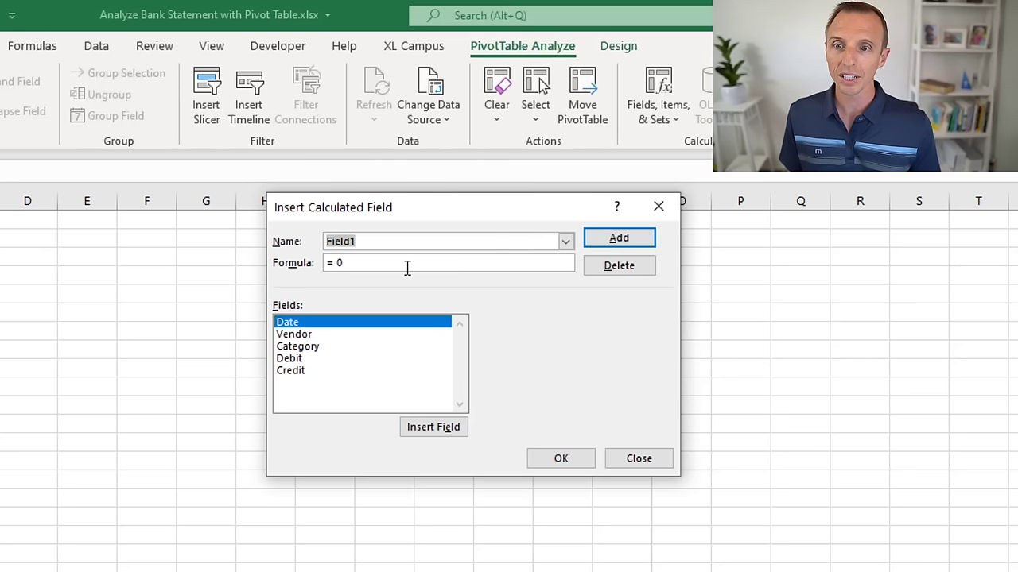
type("Total")
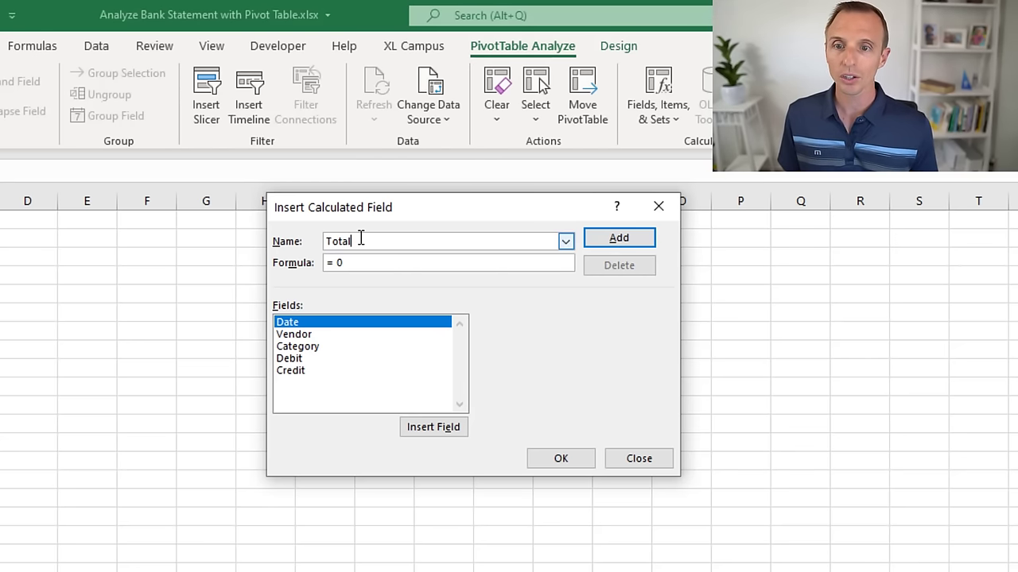
left_click(362, 263)
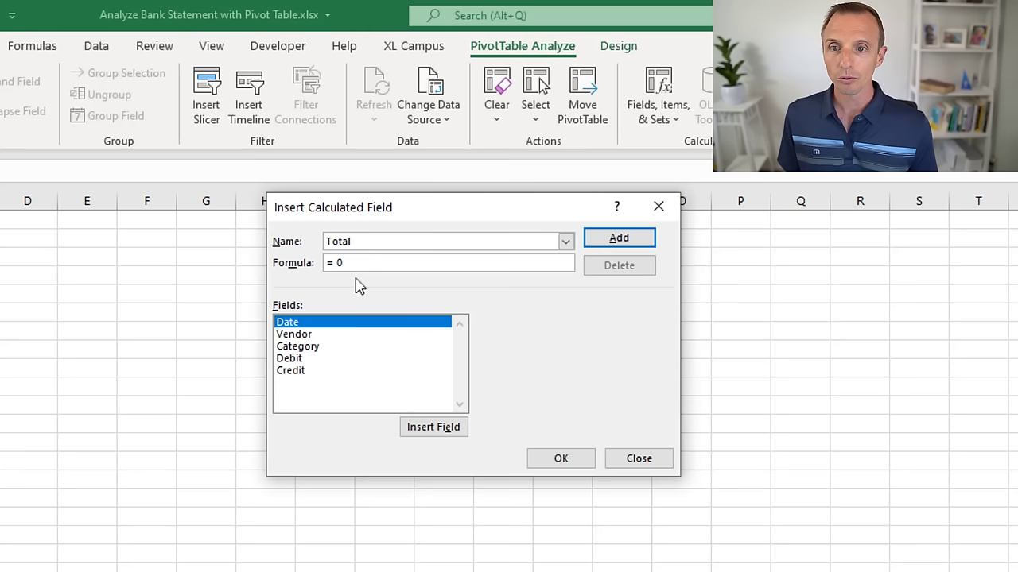
key("BackSpace")
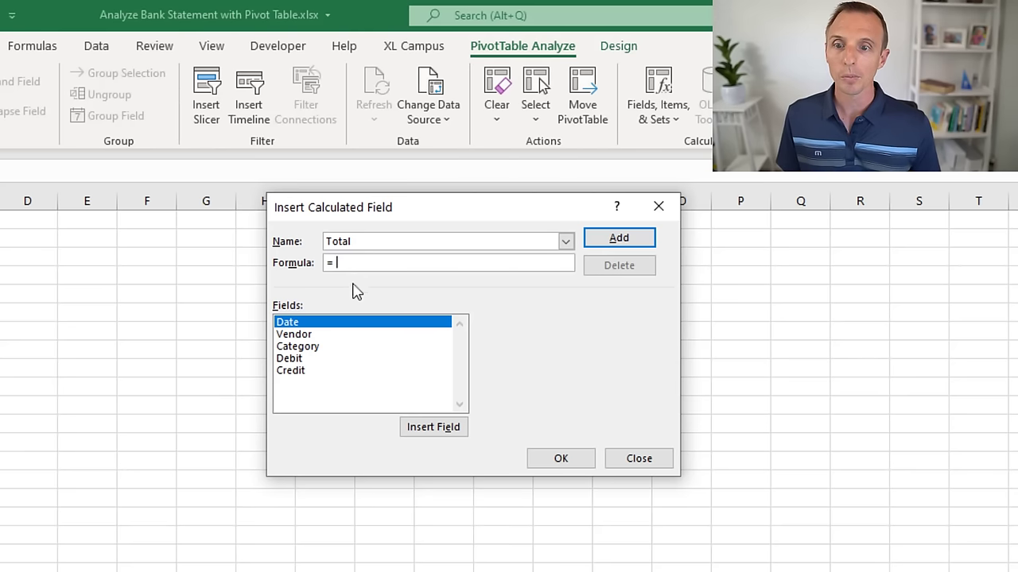
double_click(291, 358)
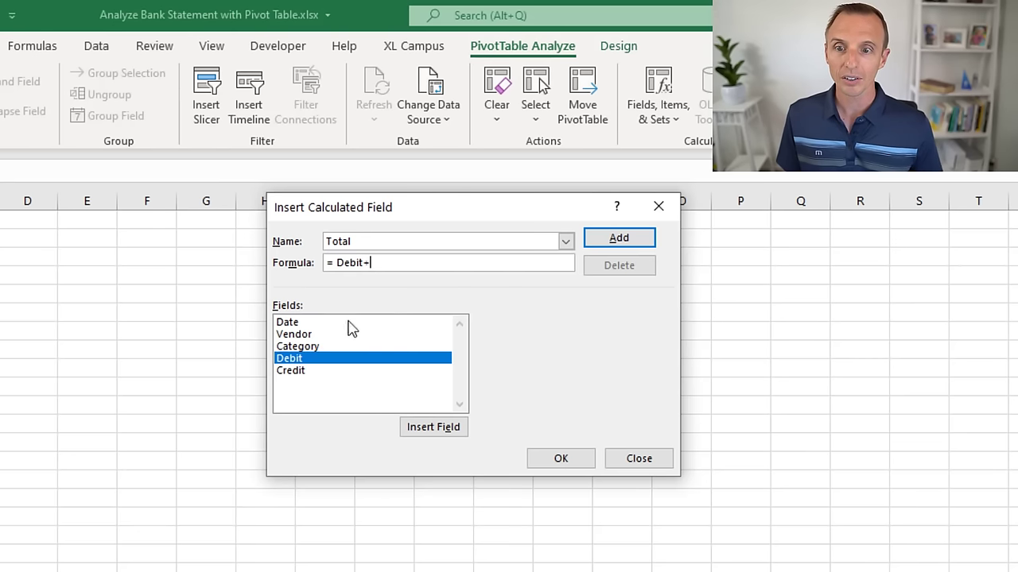
double_click(291, 371)
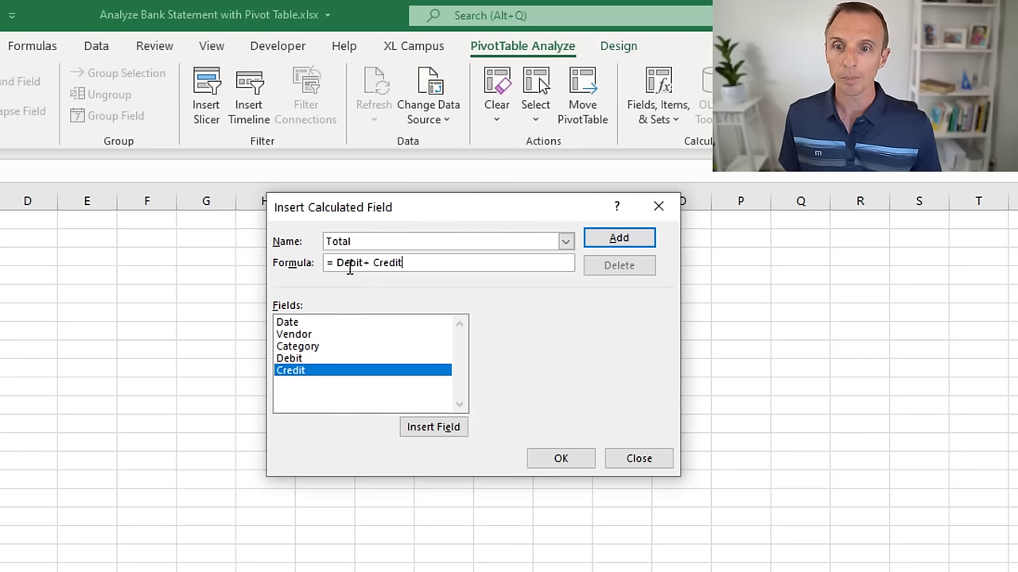
left_click(613, 240)
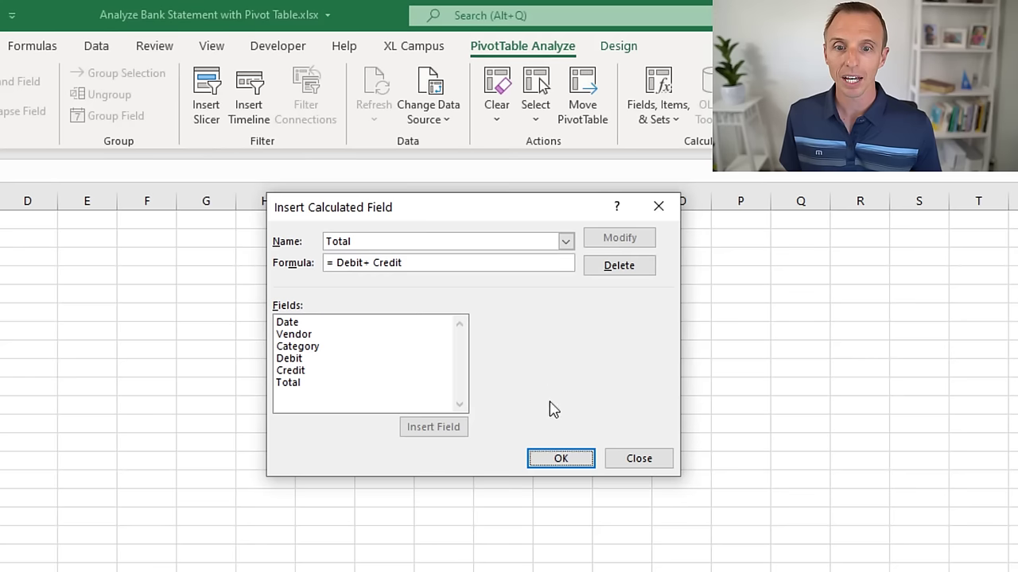
left_click(560, 458)
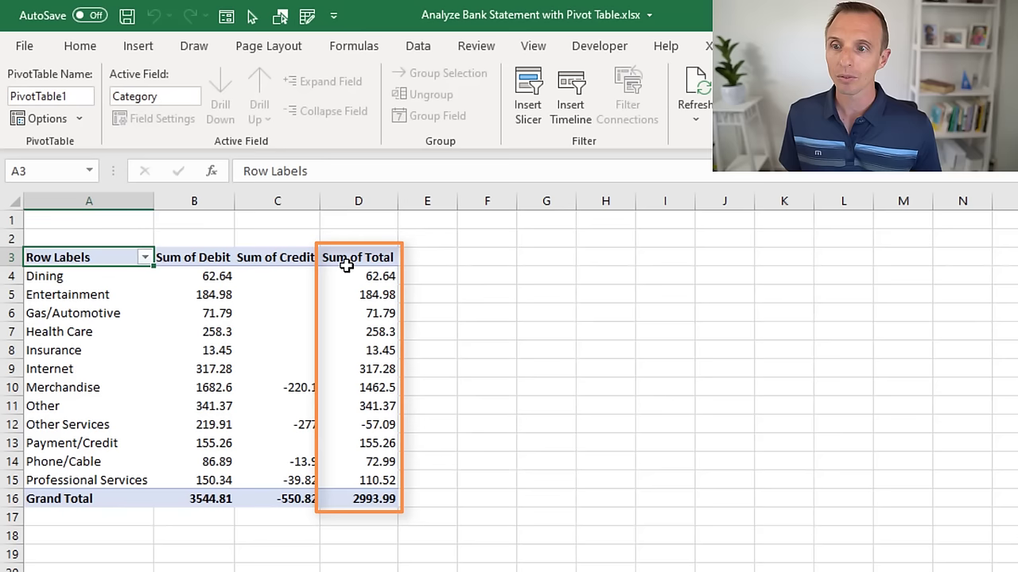
mouse_move(347, 290)
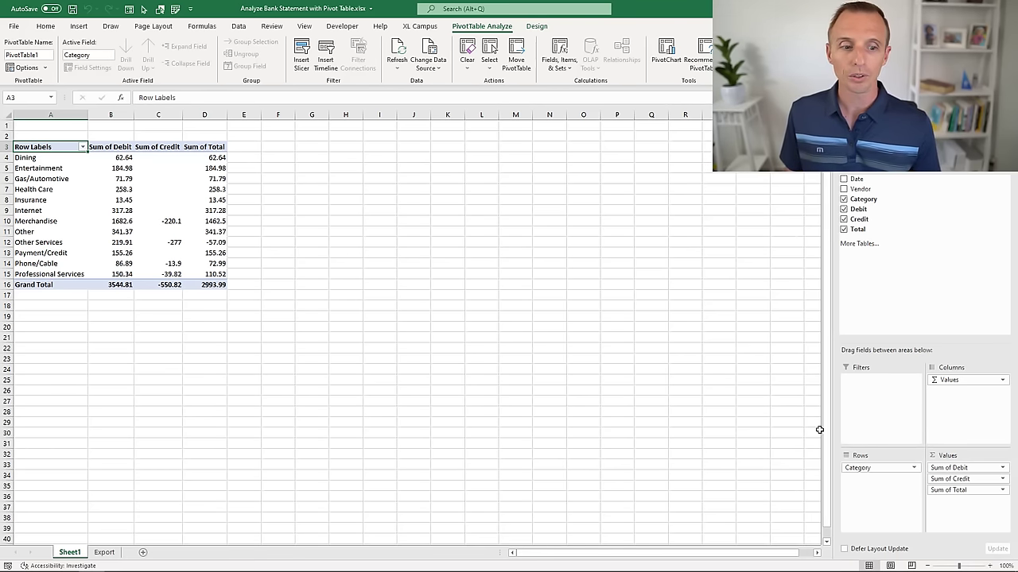
Replace Category with Date in the pivot rows so it groups into Jan and Feb
left_click_drag(862, 470, 779, 459)
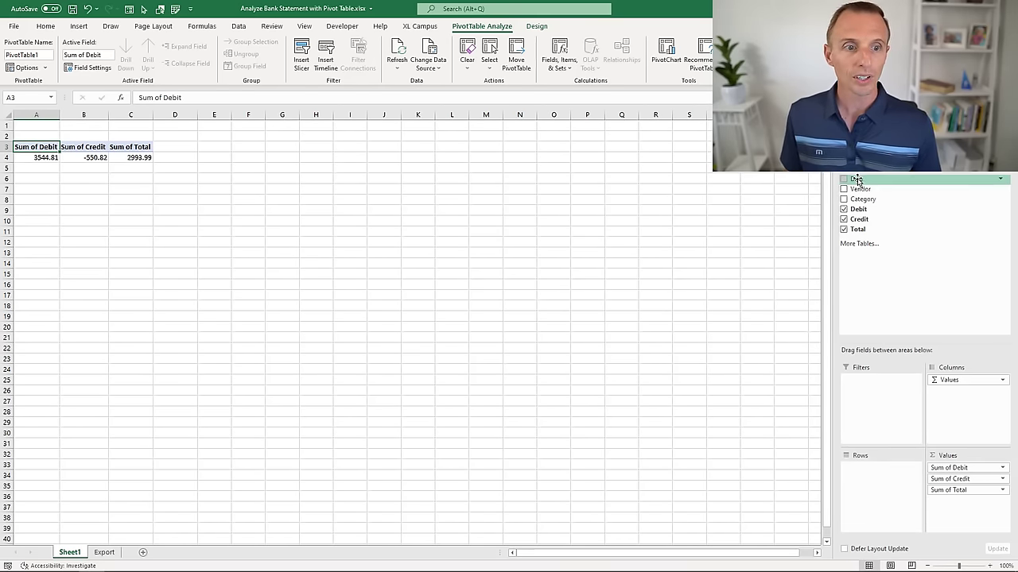
left_click_drag(855, 180, 882, 475)
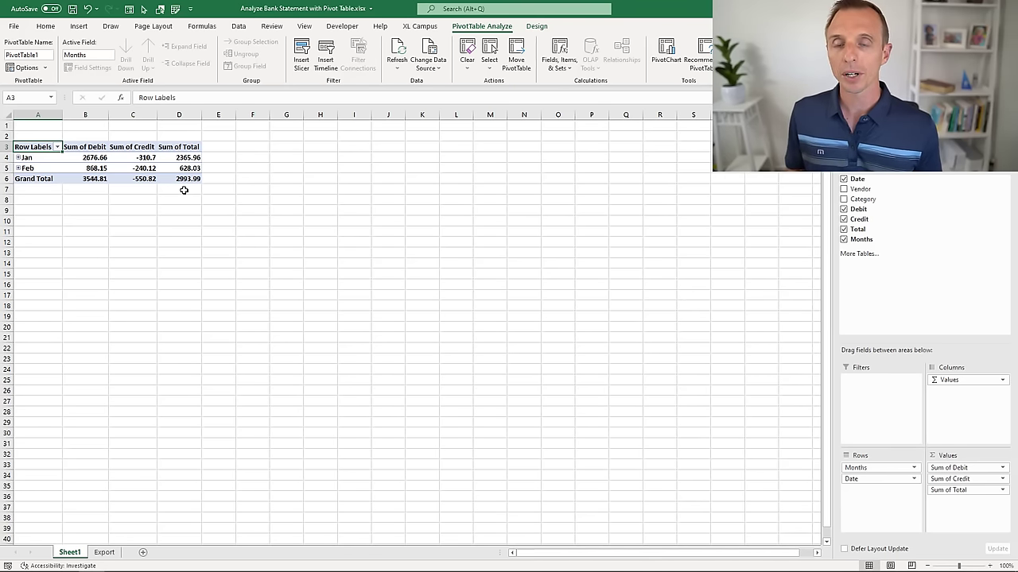
left_click(104, 553)
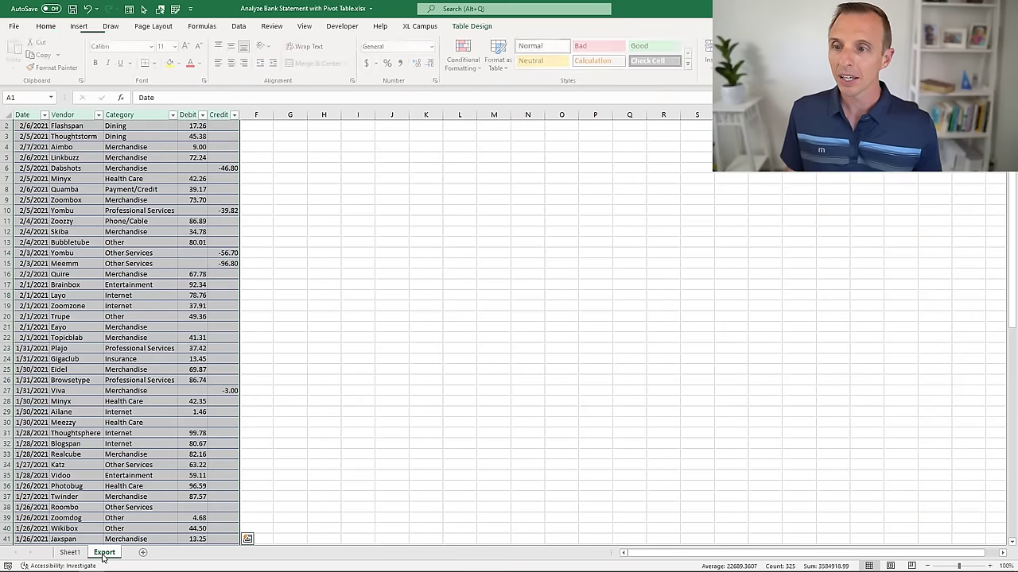
left_click(216, 168)
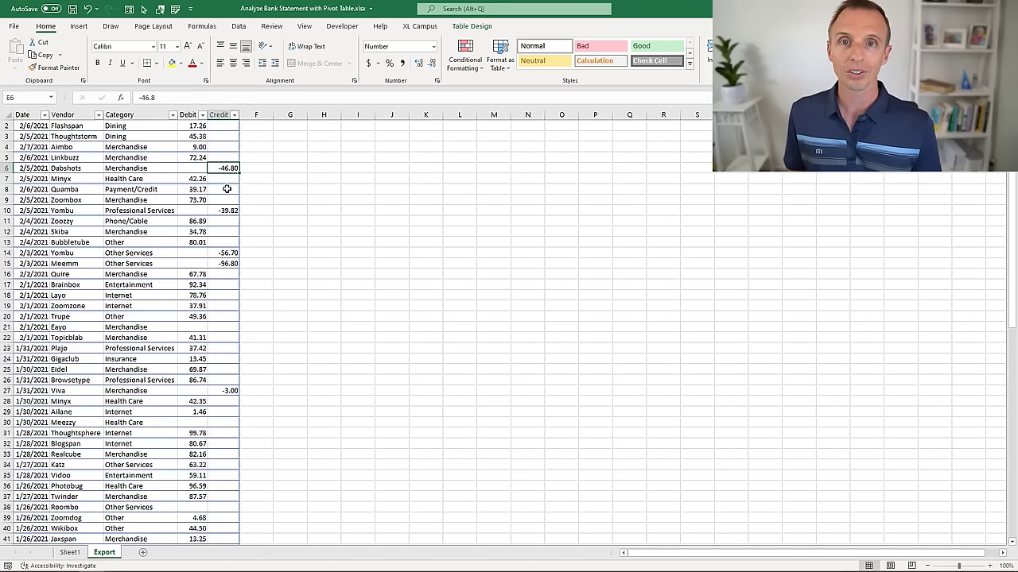
left_click(70, 552)
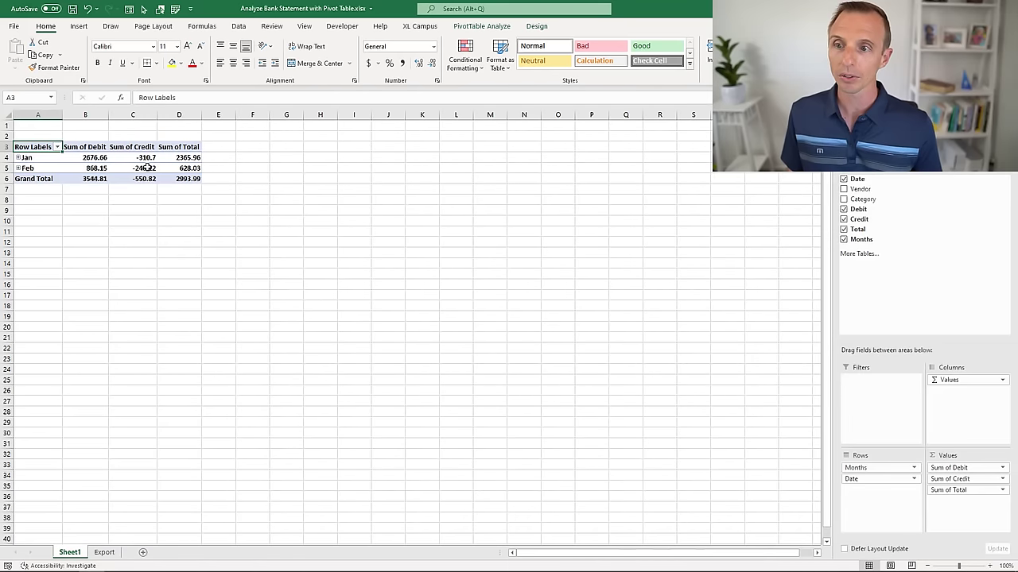
Change the Total calculated field's formula from =Debit+Credit to =Debit -Credit
left_click(482, 26)
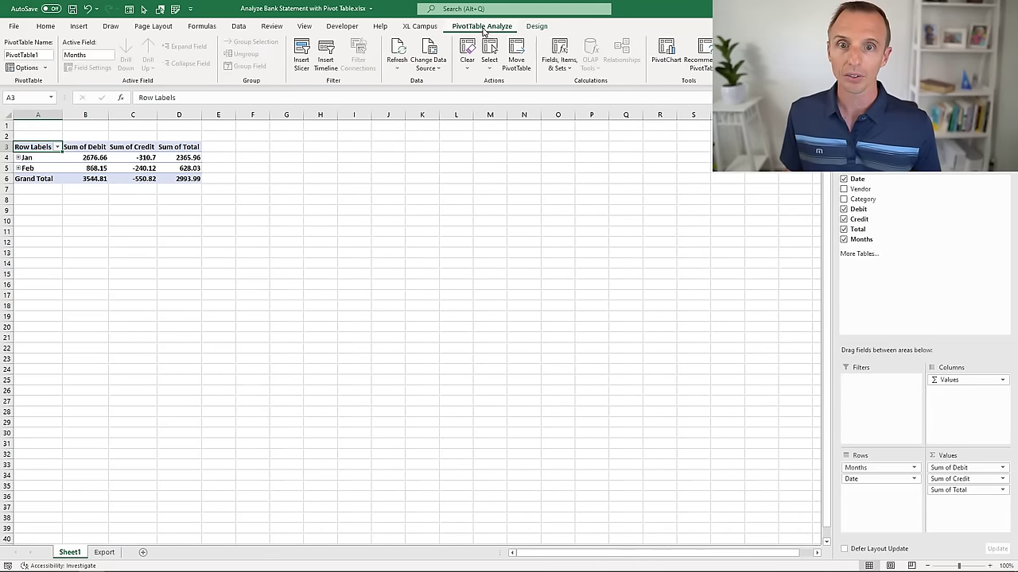
left_click(558, 58)
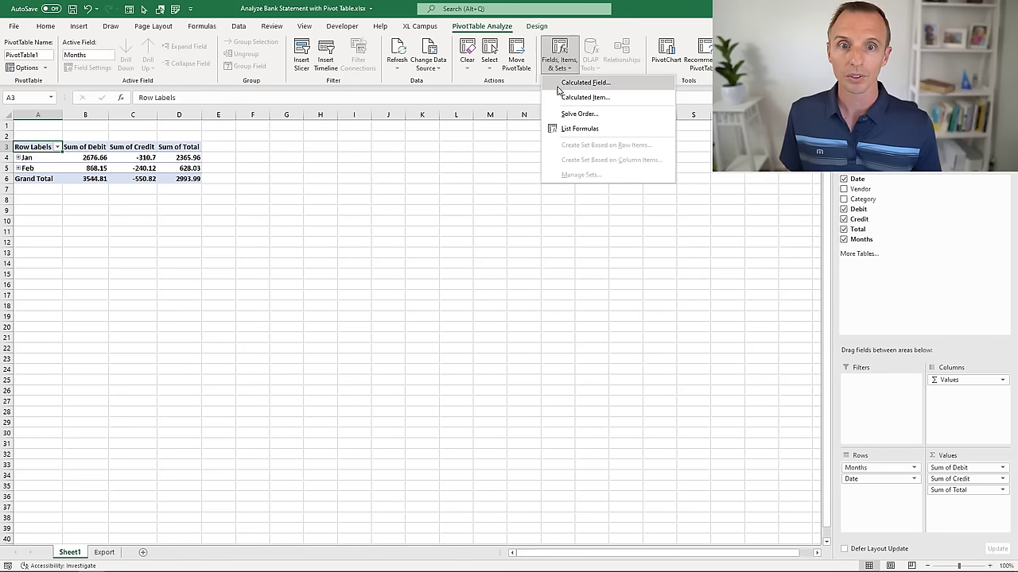
left_click(583, 83)
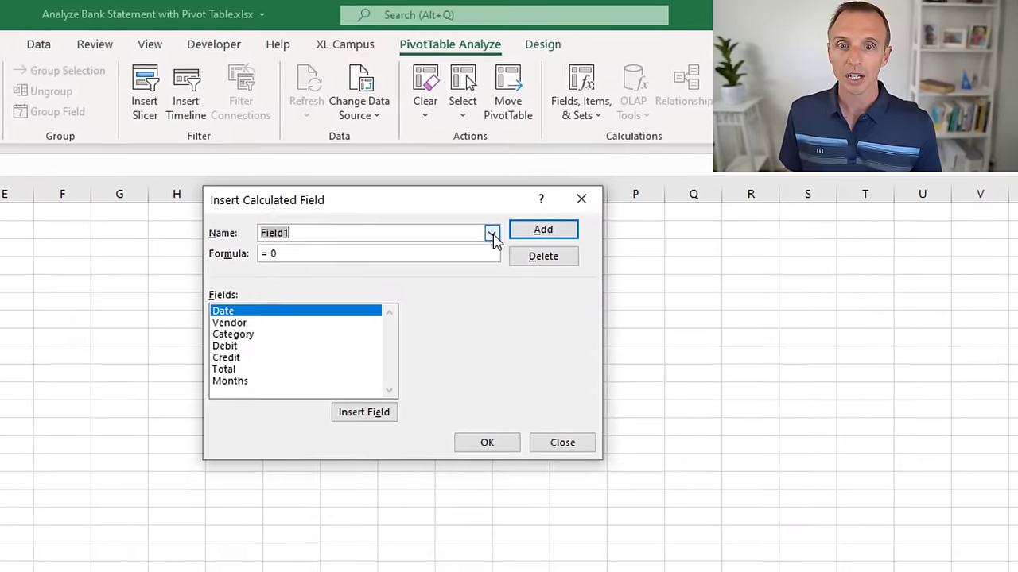
left_click(492, 236)
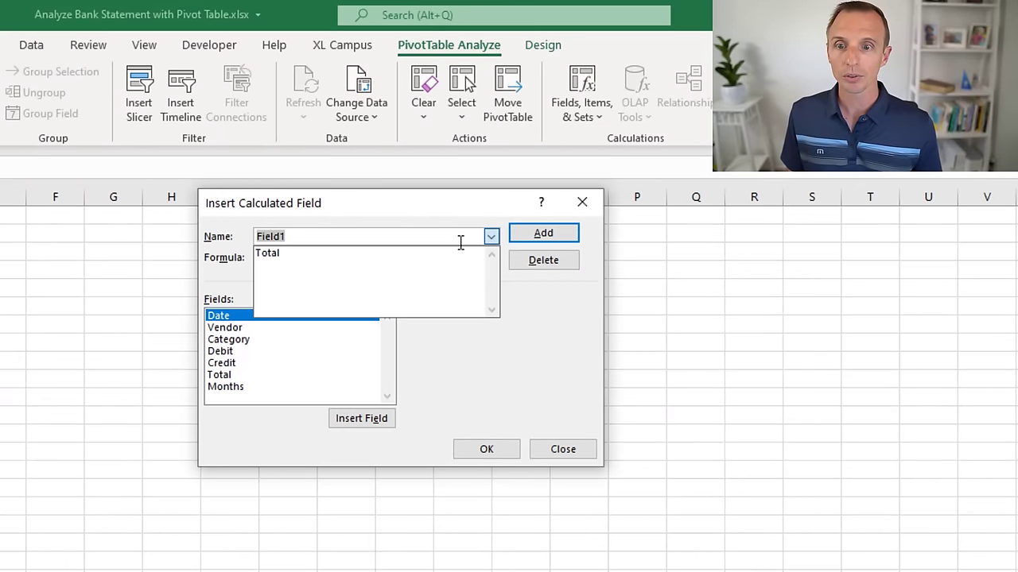
left_click(277, 253)
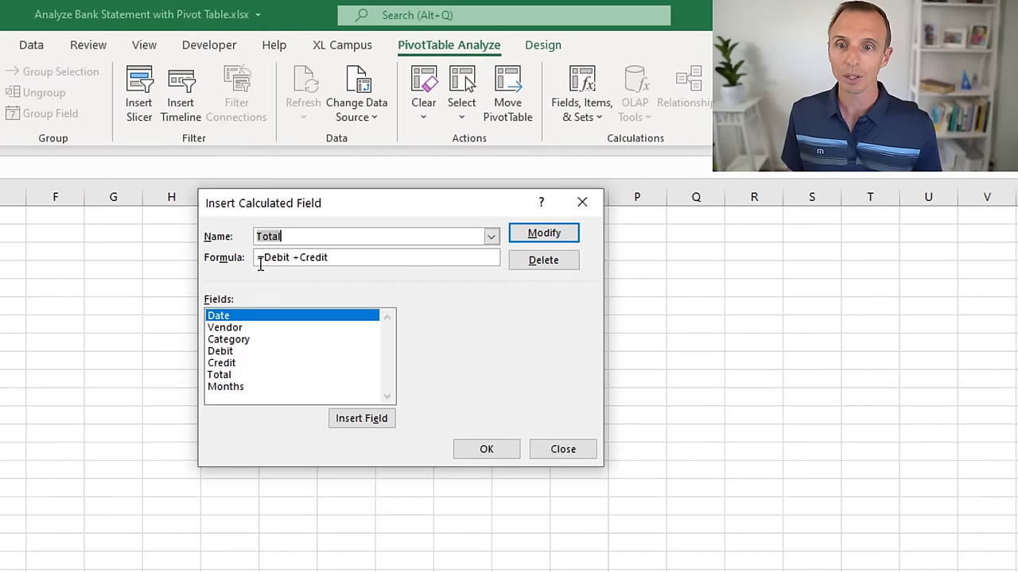
left_click(296, 257)
key("BackSpace")
type("+")
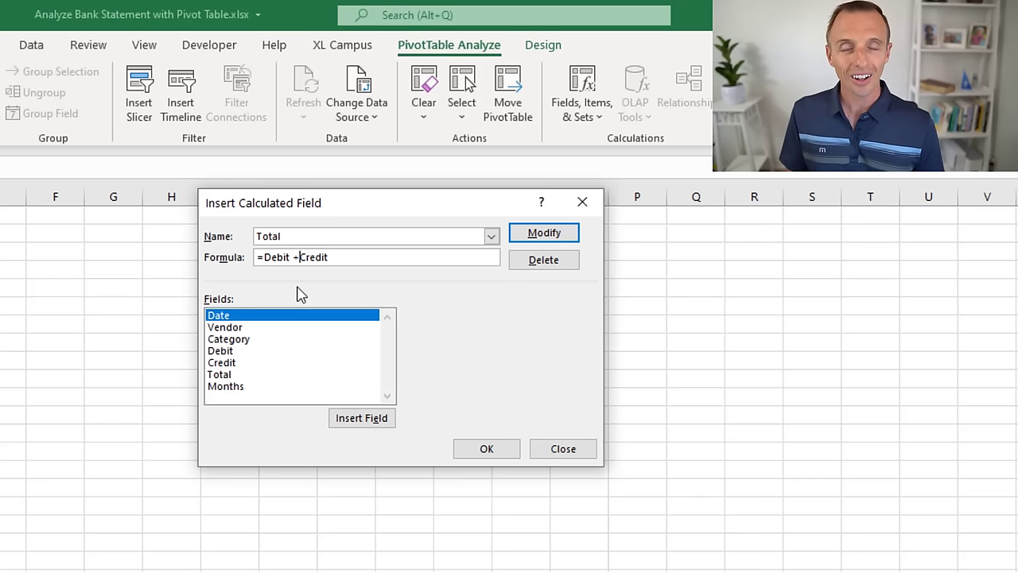
key("BackSpace")
type("-")
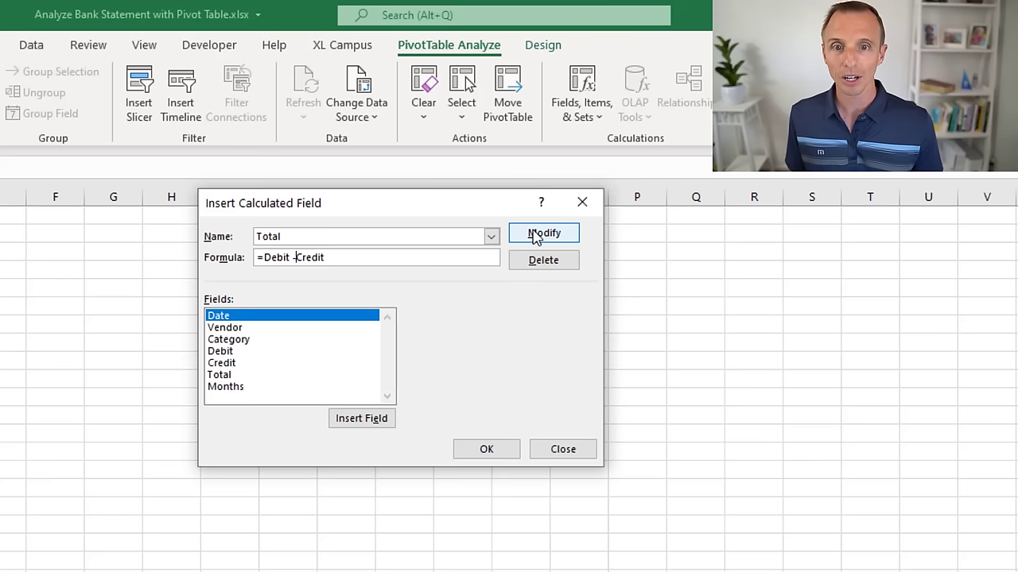
Close the field editor and add an Amount header in F1 of the Export table
left_click(582, 205)
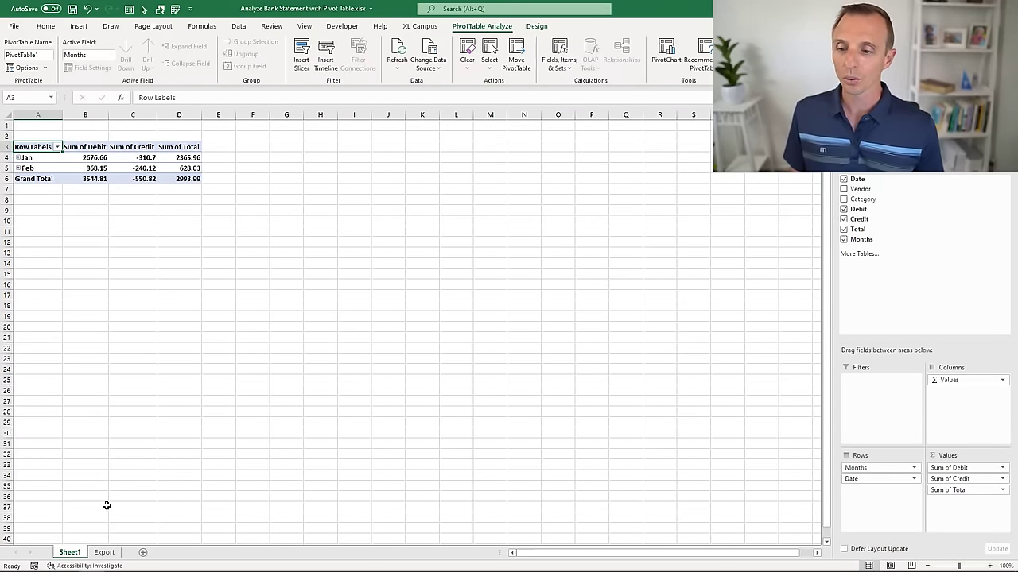
left_click(105, 553)
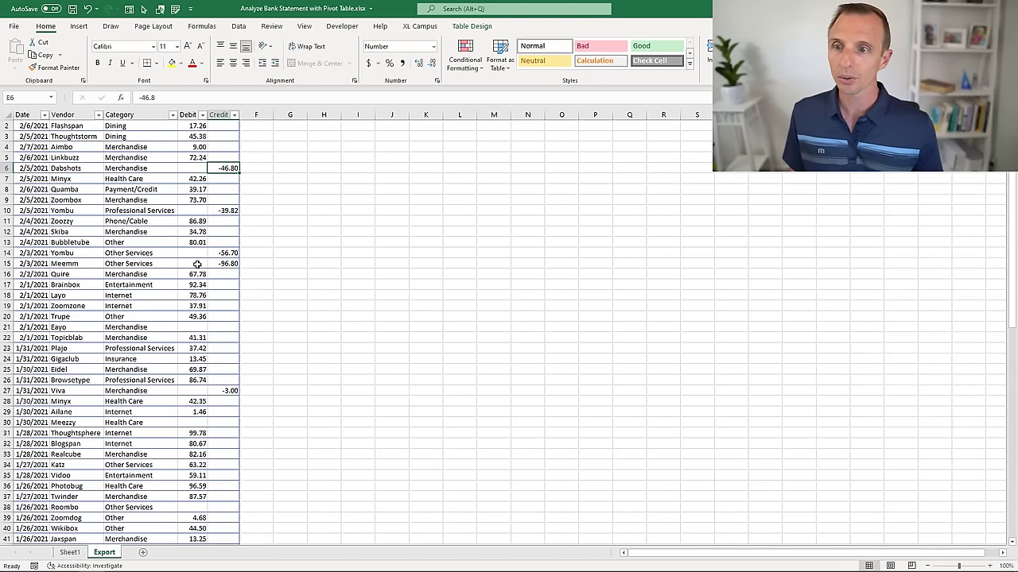
key("ctrl+Up")
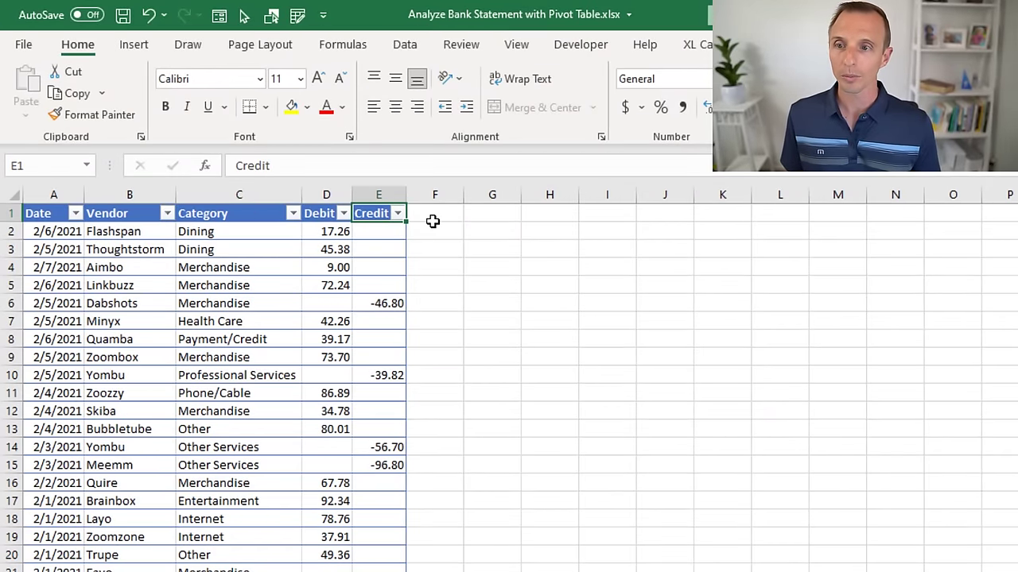
left_click(433, 216)
type("Amou")
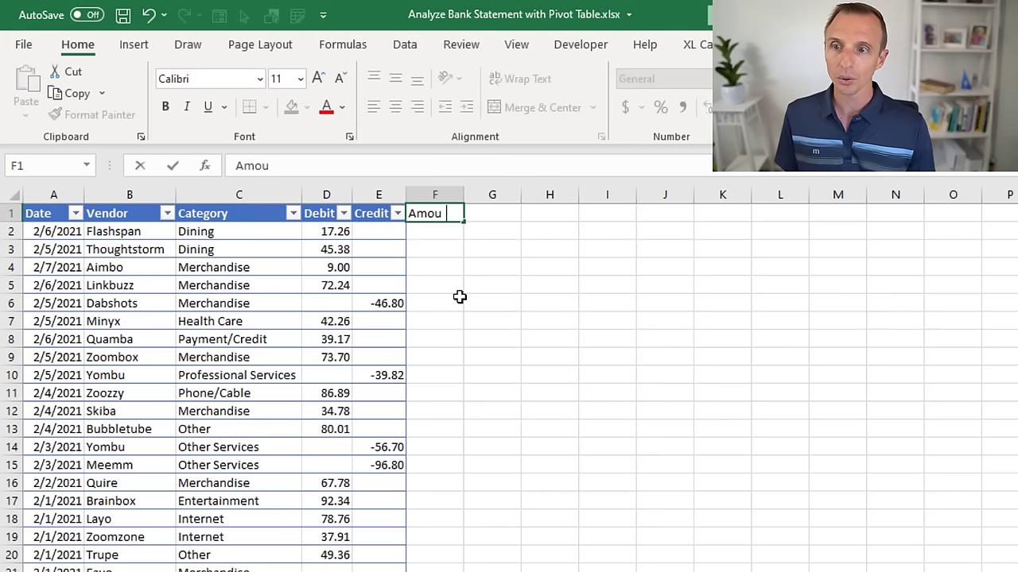
type("tn")
key("BackSpace")
key("BackSpace")
type("nt")
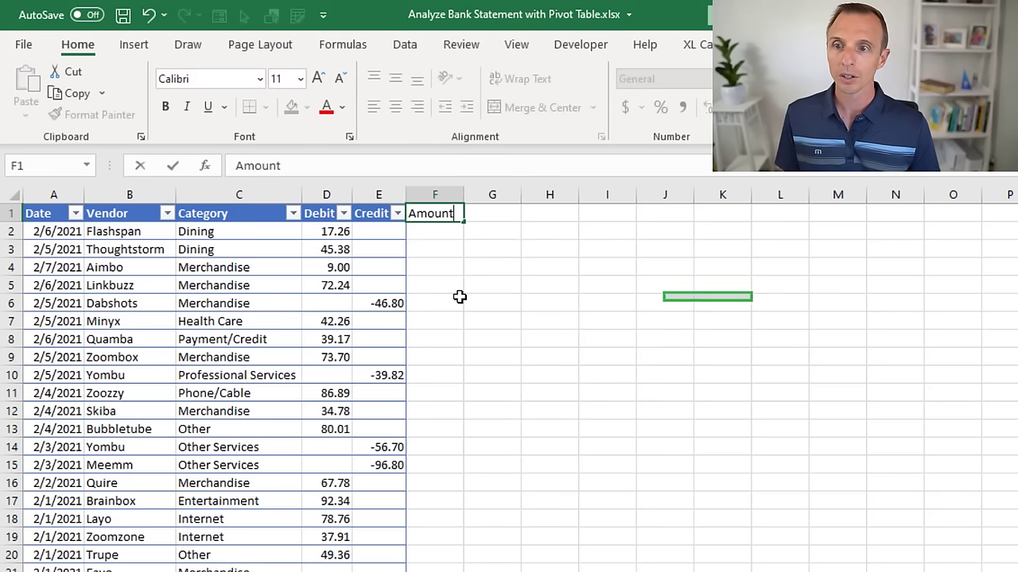
key("Return")
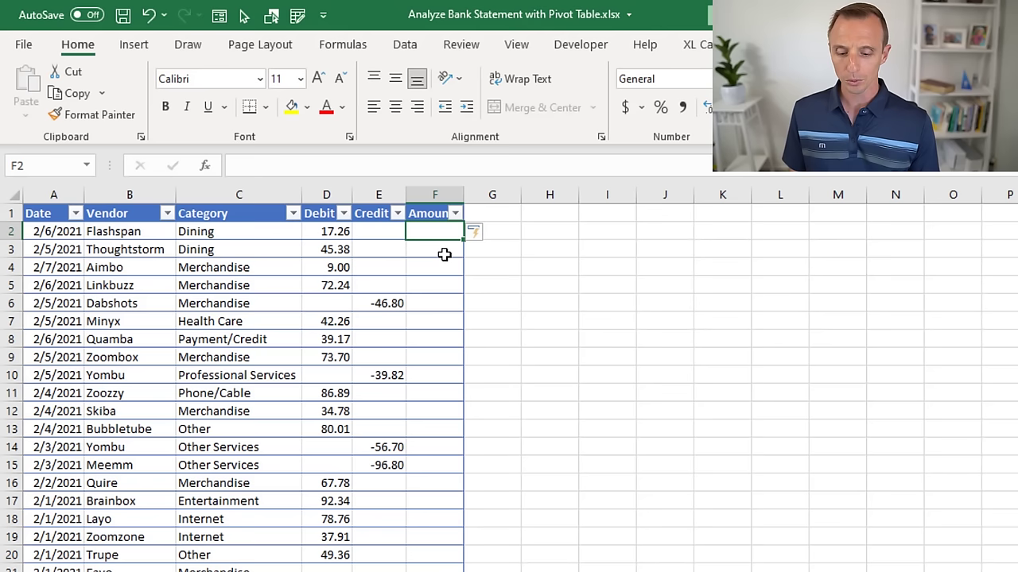
Enter =D2+E2 in F2 so the Amount column adds each row's Debit and Credit
type("=")
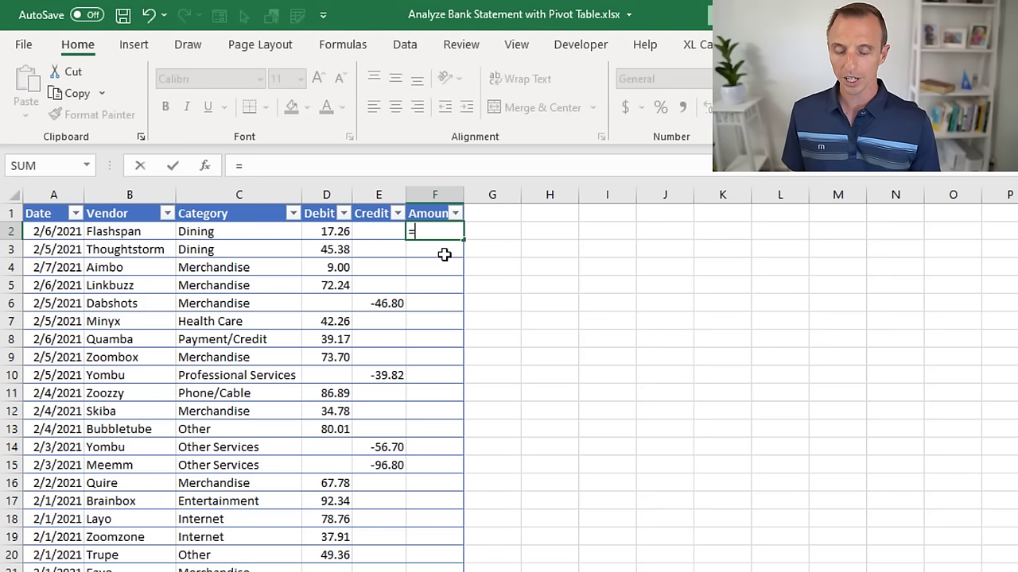
left_click(328, 233)
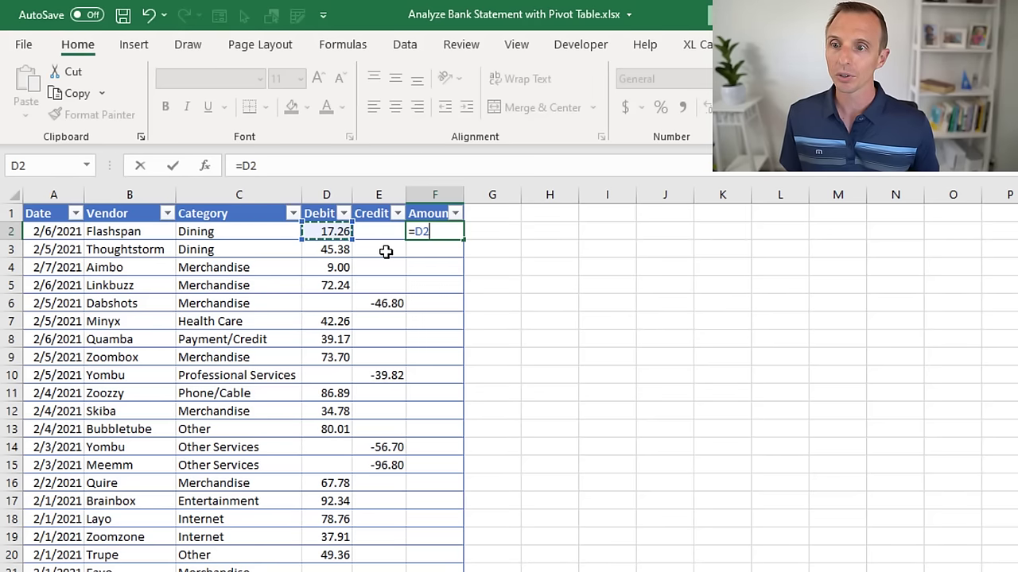
type("+")
left_click(376, 231)
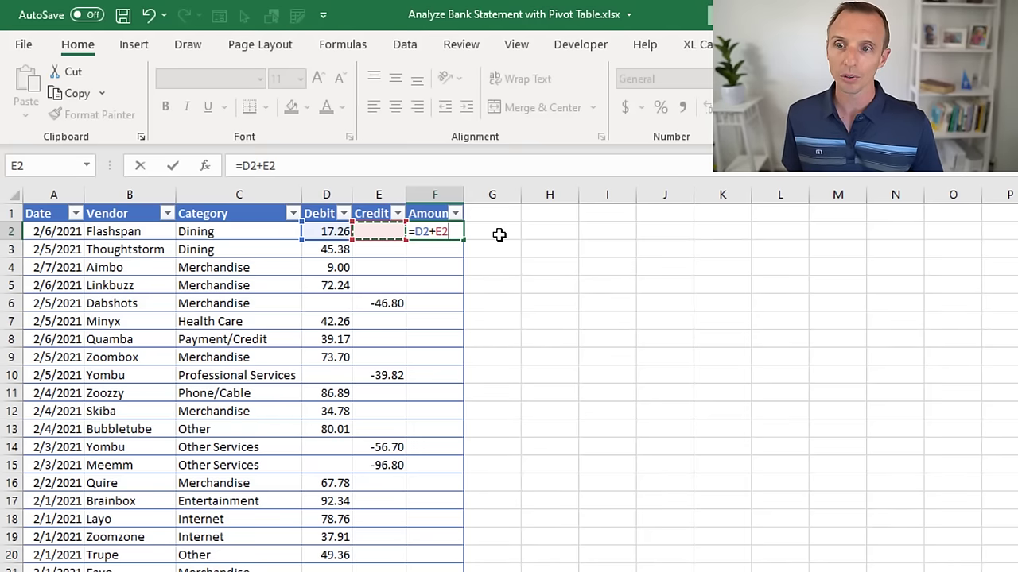
key("Return")
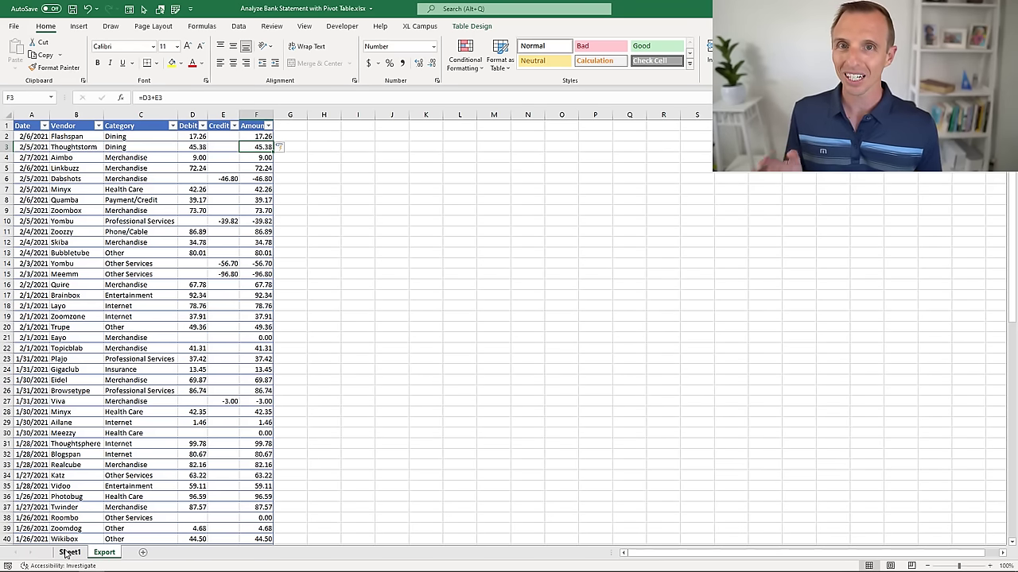
Refresh the PivotTable on Sheet1 so it picks up the new Amount field
left_click(69, 552)
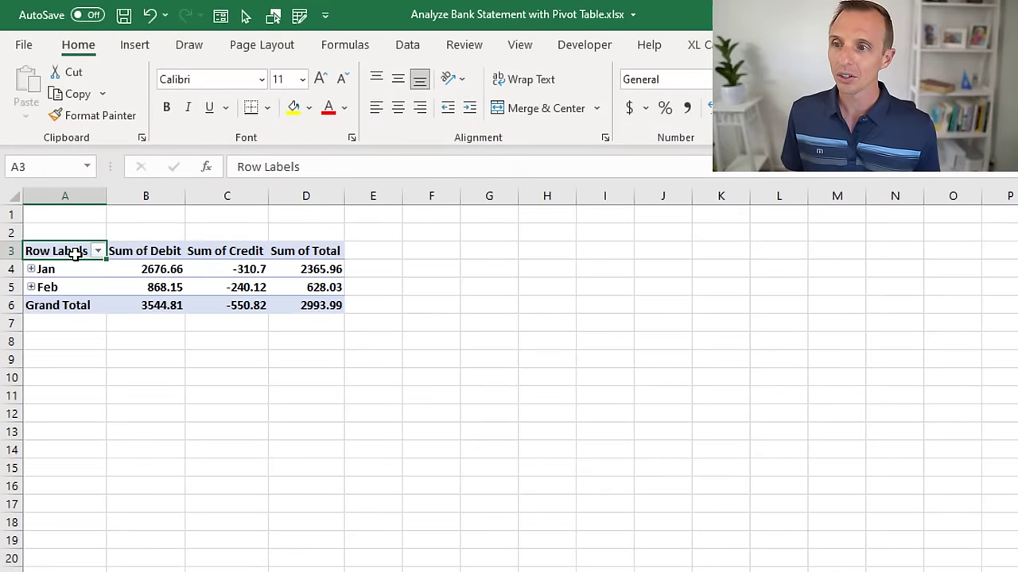
right_click(77, 253)
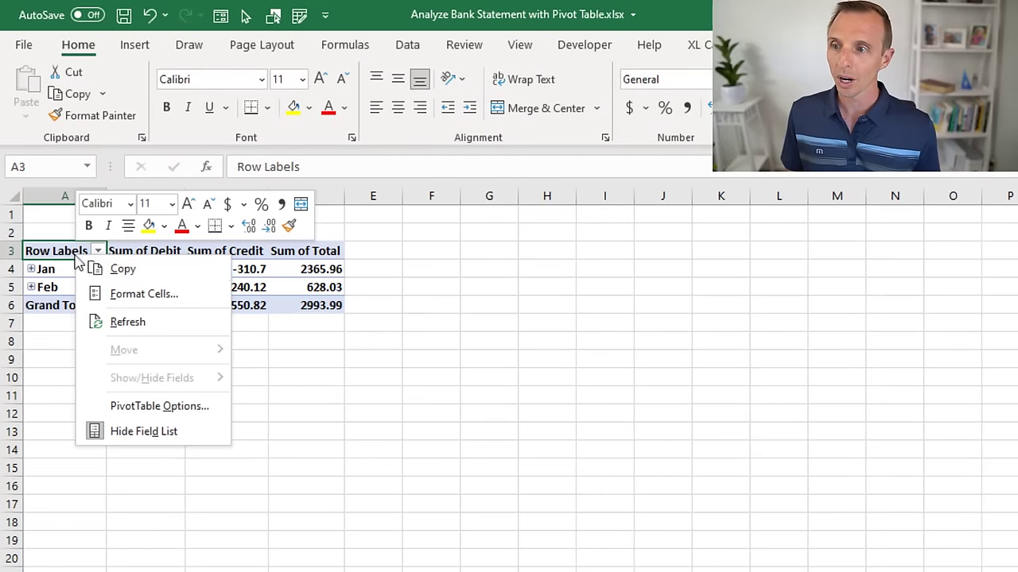
left_click(120, 322)
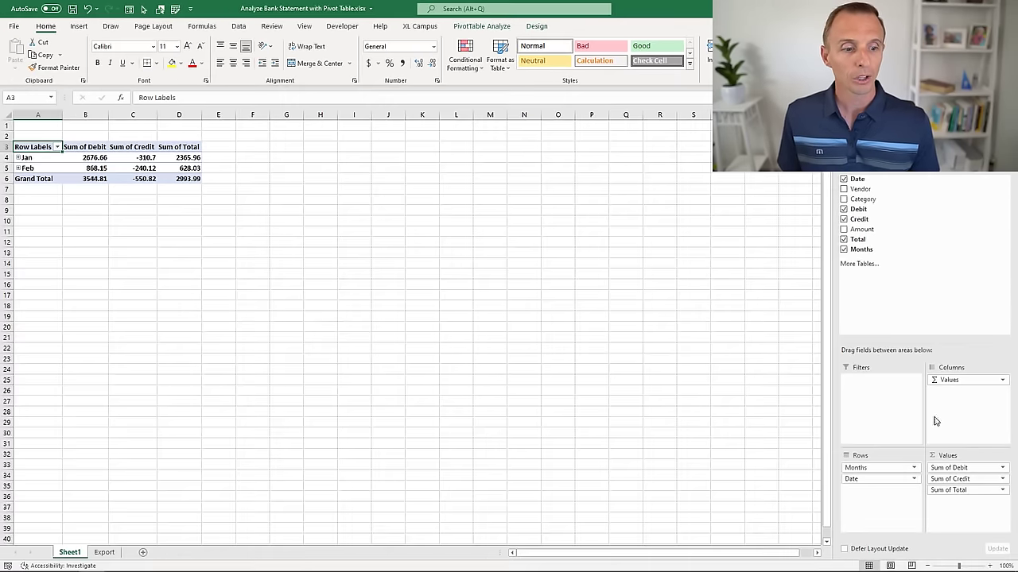
Swap Sum of Total for Sum of Amount in the PivotTable's values
left_click_drag(950, 490, 804, 450)
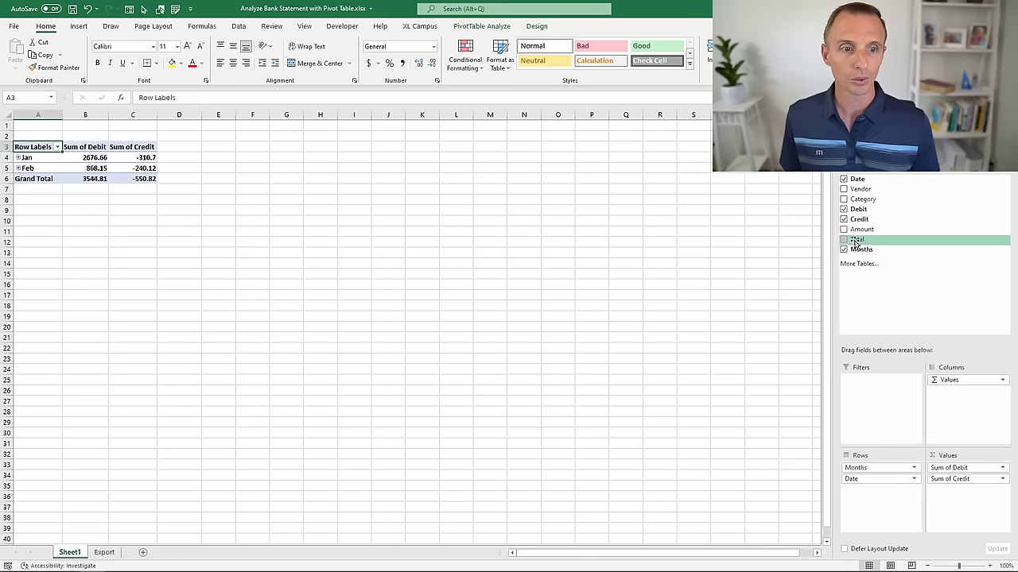
left_click_drag(857, 232, 959, 495)
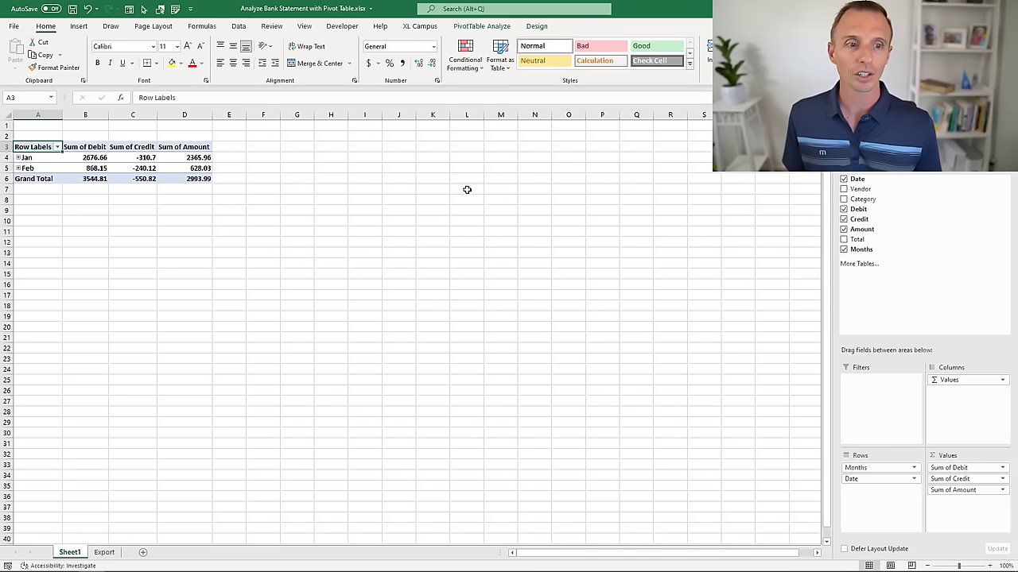
Replace Months with Category in the pivot rows, then return to the Export sheet
left_click_drag(867, 469, 763, 439)
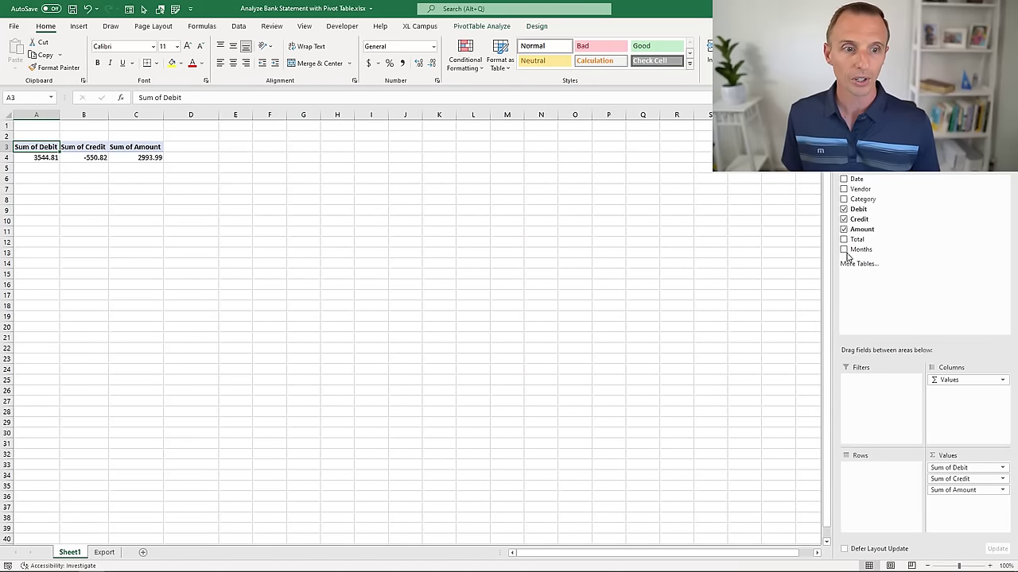
left_click_drag(857, 199, 868, 470)
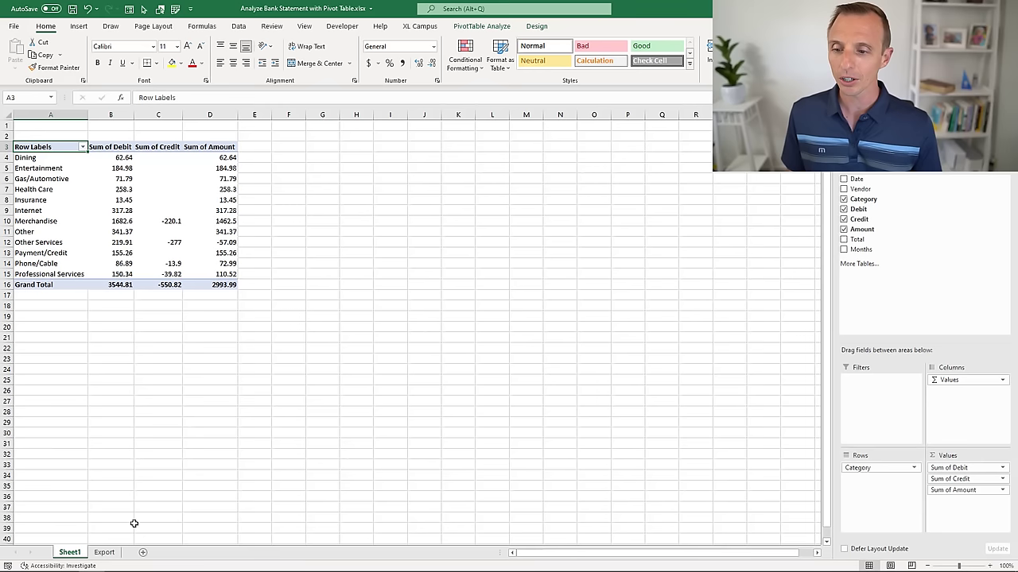
left_click(105, 552)
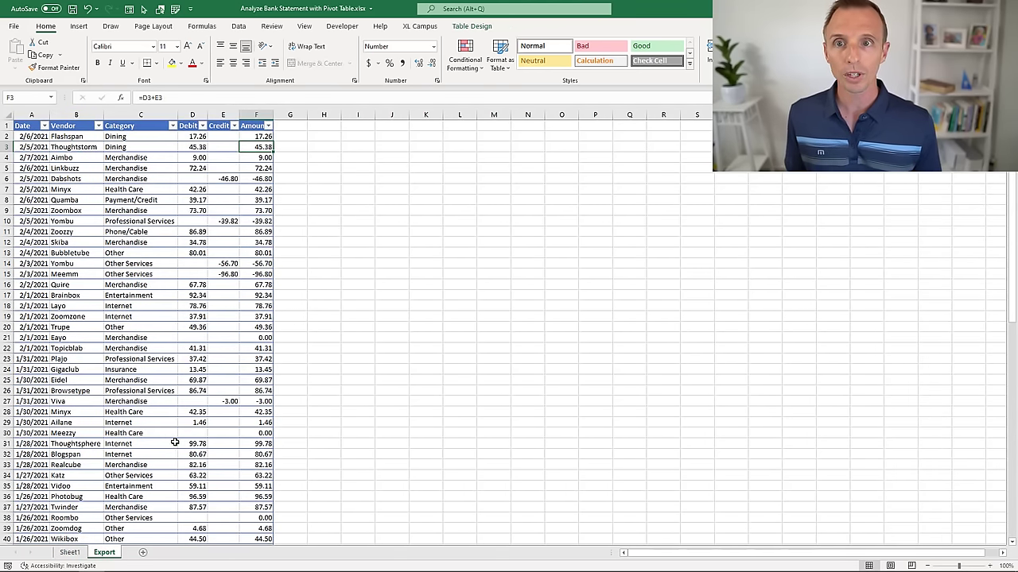
Filter the Export table's Category column to show only Merchandise
left_click(171, 126)
left_click(80, 251)
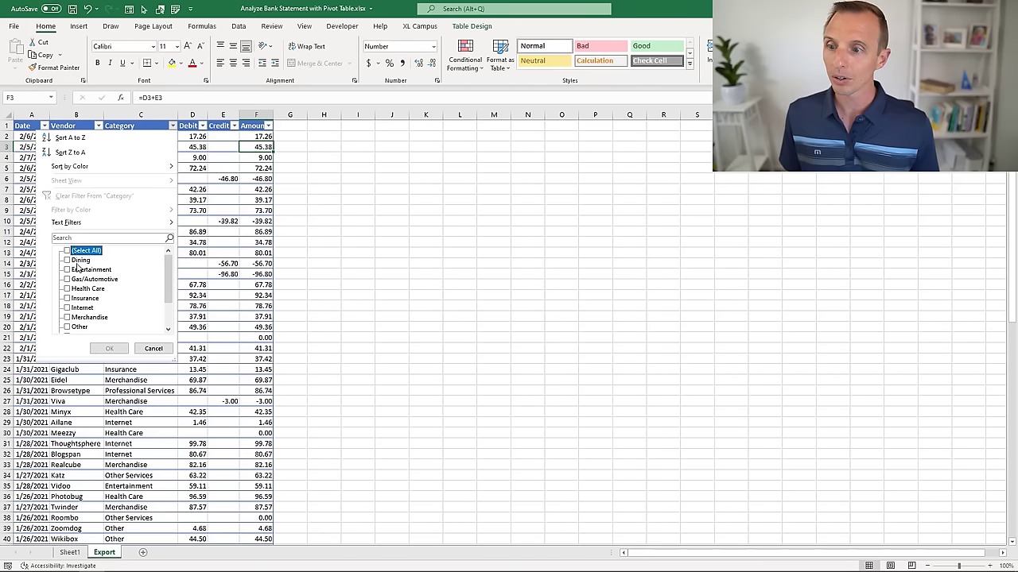
left_click(80, 317)
left_click(109, 349)
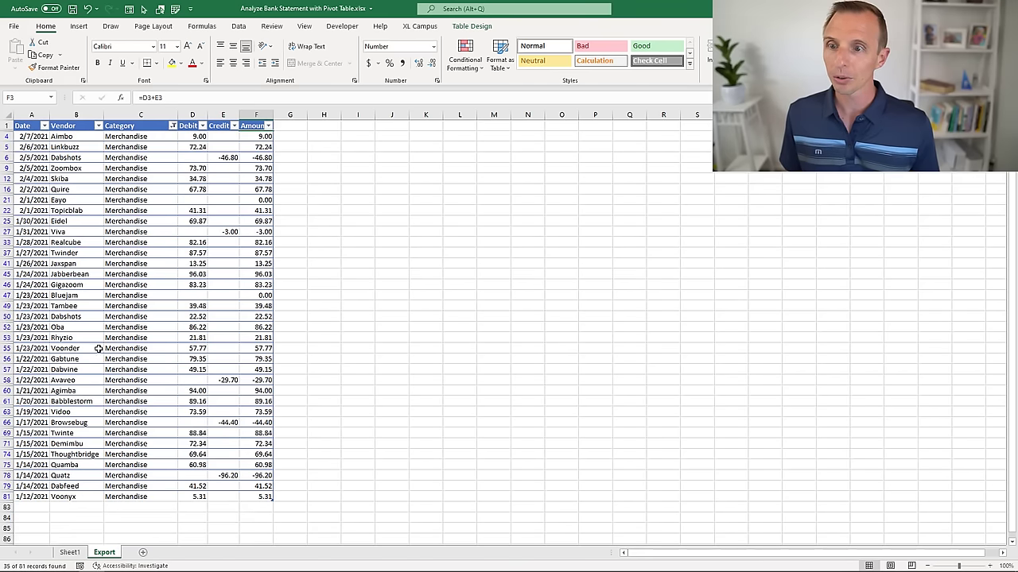
Add a total row to the table, showing 1462.50, then return to Sheet1
left_click(259, 137)
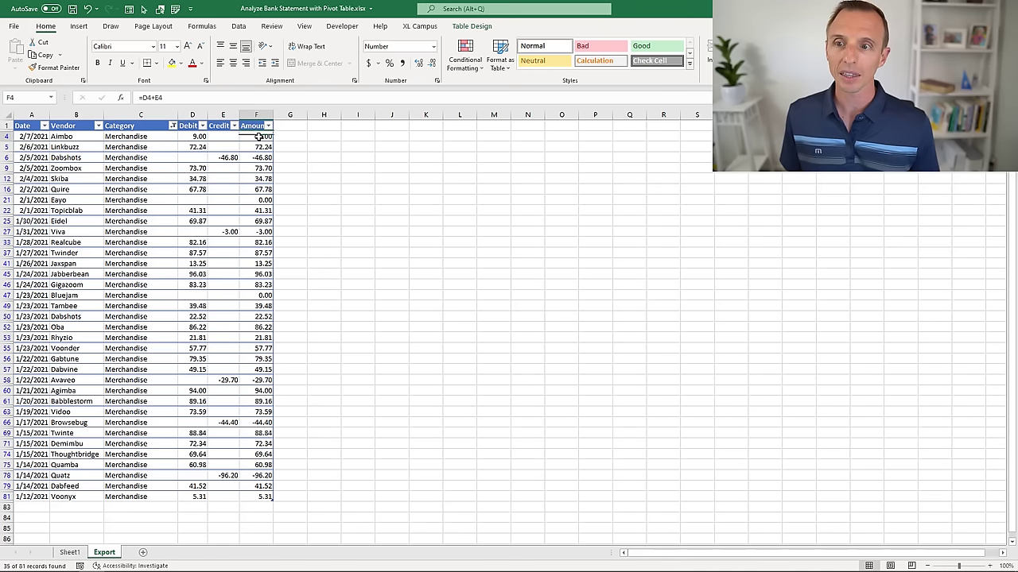
left_click(473, 26)
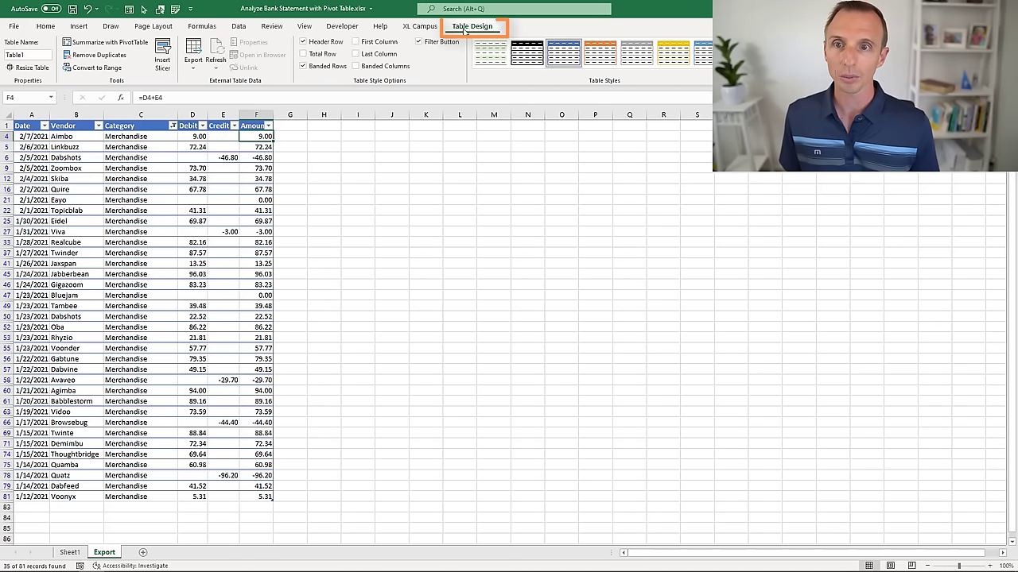
left_click(303, 54)
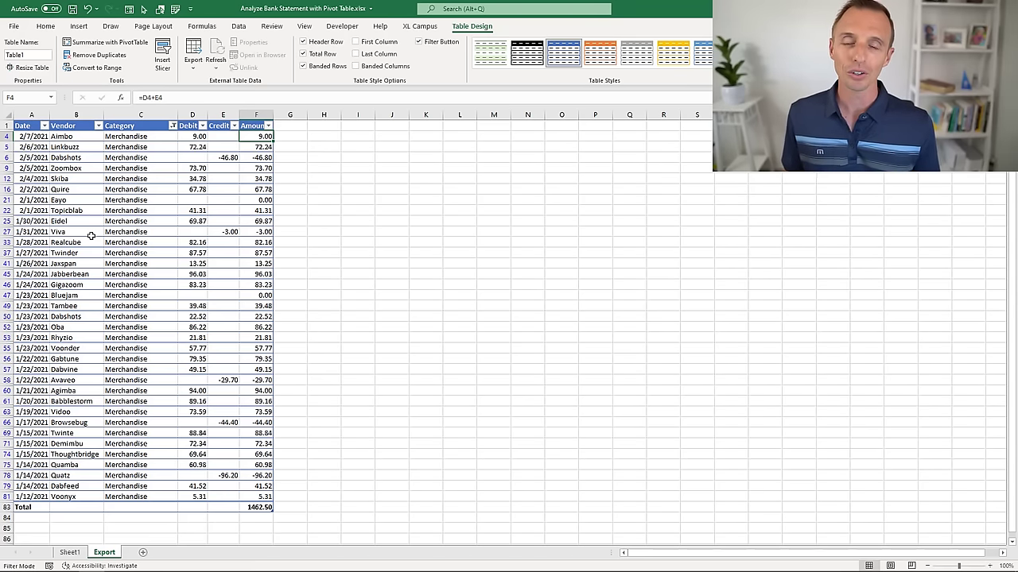
left_click(70, 552)
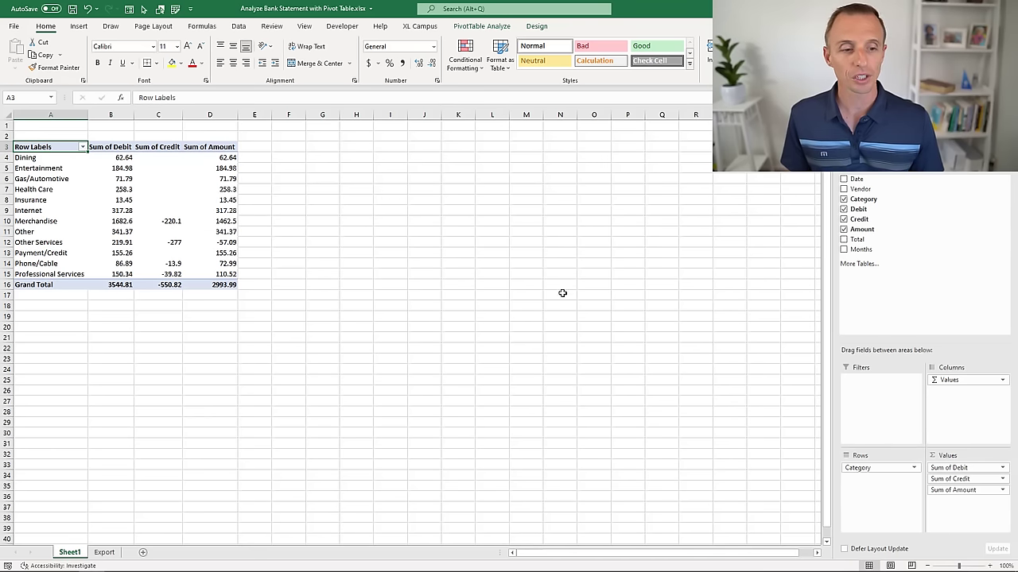
Replace Sum of Debit and Sum of Credit in the PivotTable values with the Total field
left_click_drag(946, 468, 739, 420)
left_click_drag(944, 468, 770, 437)
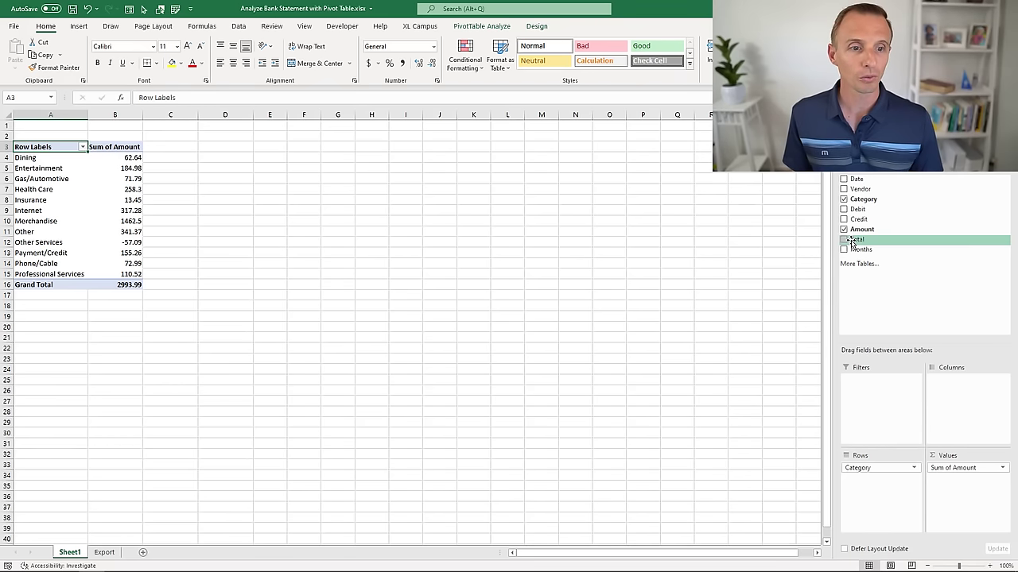
left_click_drag(852, 240, 954, 481)
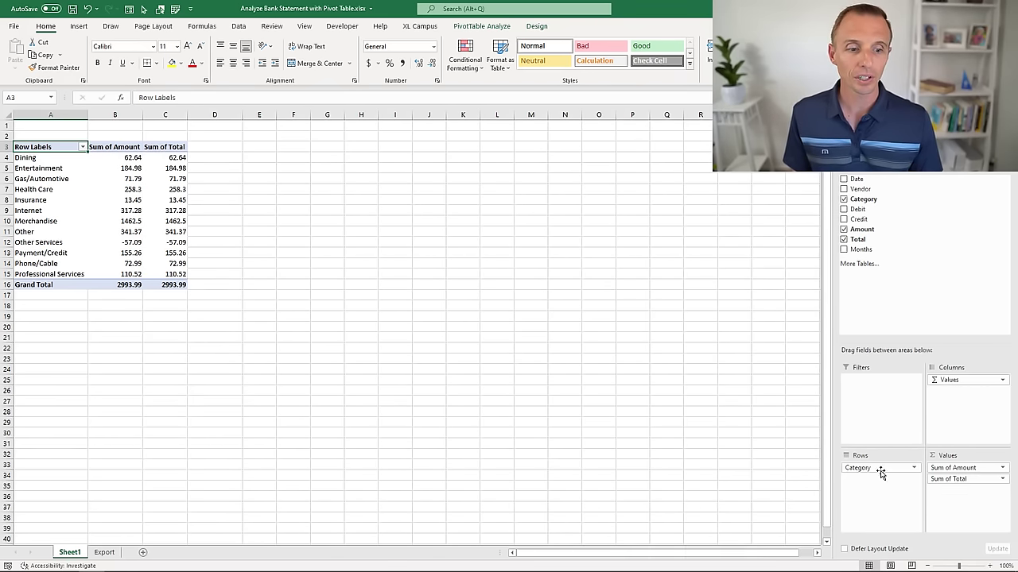